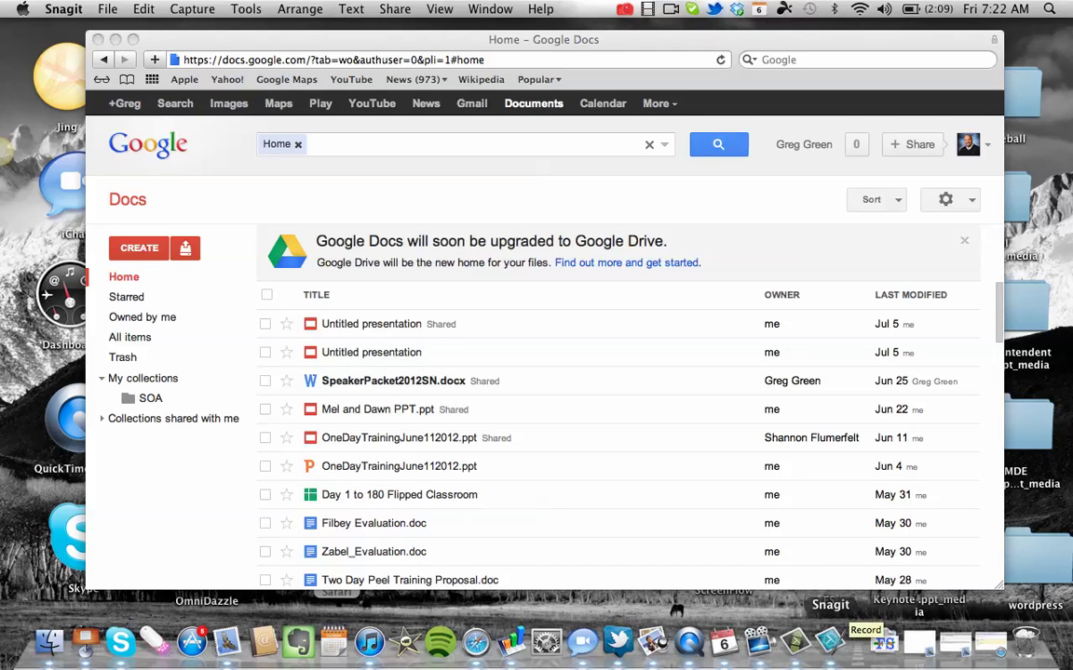
# Show the CREATE menu with its new-item choices such as Document, Spreadsheet and Form
pyautogui.click(883, 642)
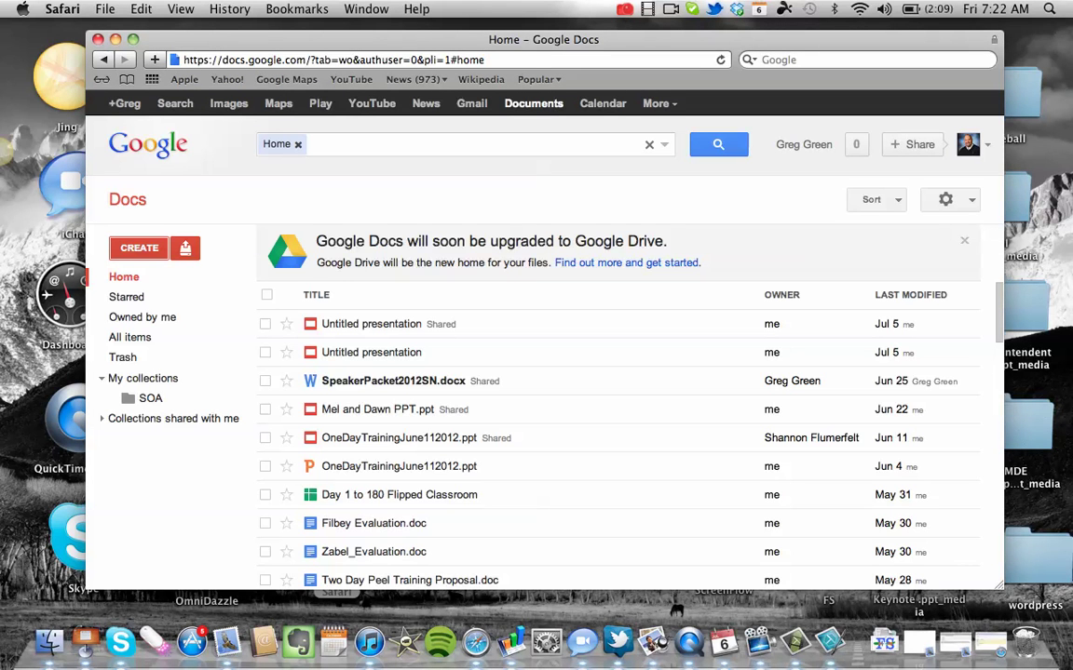
pyautogui.click(139, 248)
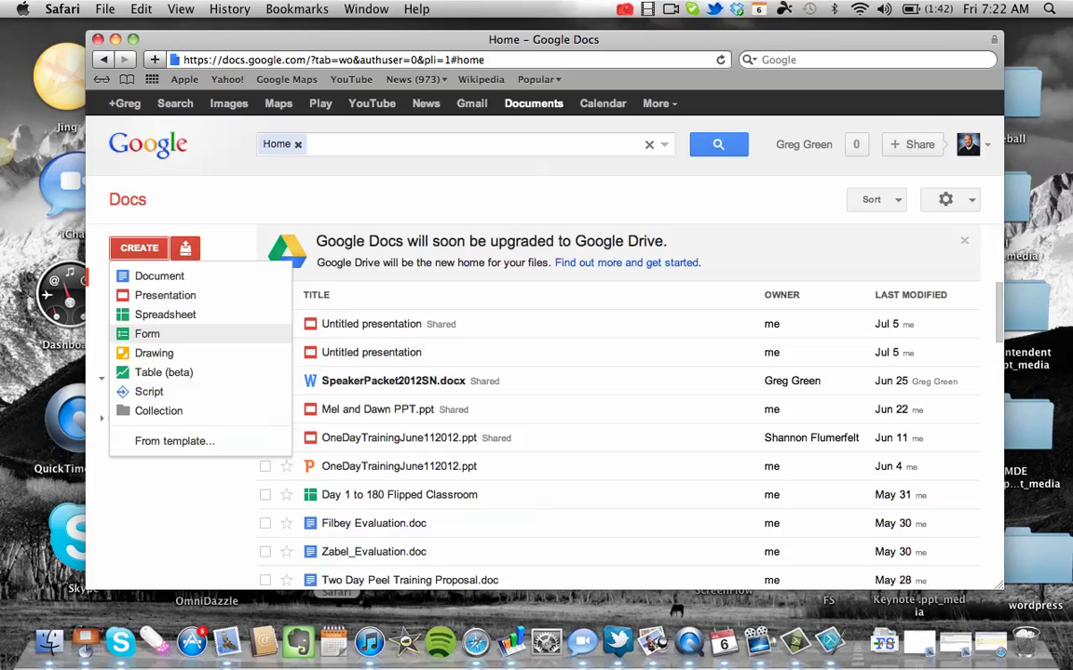
# Start a new untitled form from the CREATE menu's Form option
pyautogui.click(147, 333)
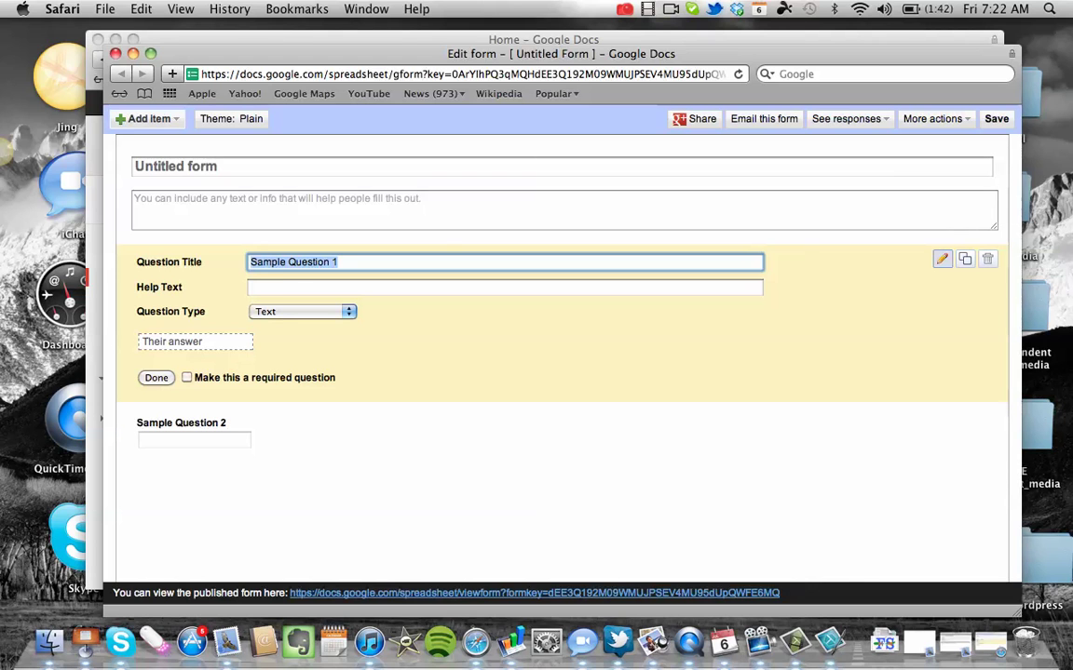
# Rename the form from 'Untitled form' to 'Quiz for Students'
pyautogui.click(217, 165)
pyautogui.press('BackSpace')
pyautogui.press('BackSpace')
pyautogui.press('BackSpace')
pyautogui.press('BackSpace')
pyautogui.press('BackSpace')
pyautogui.press('BackSpace')
pyautogui.press('BackSpace')
pyautogui.press('BackSpace')
pyautogui.press('BackSpace')
pyautogui.press('BackSpace')
pyautogui.press('BackSpace')
pyautogui.press('BackSpace')
pyautogui.press('BackSpace')
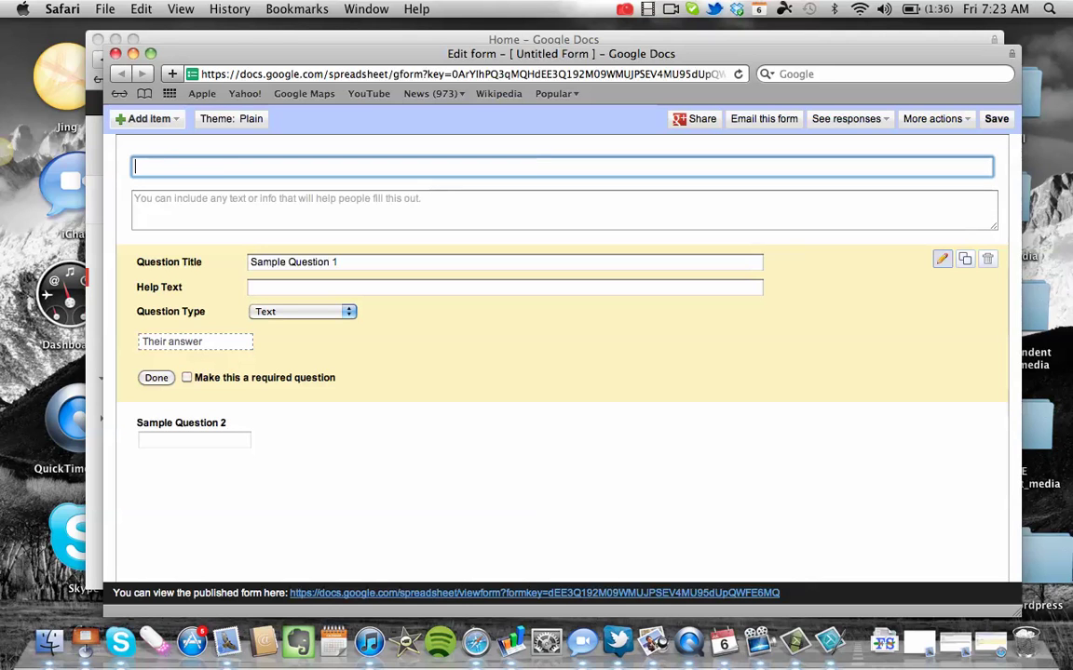
pyautogui.write('Quiz for Students')
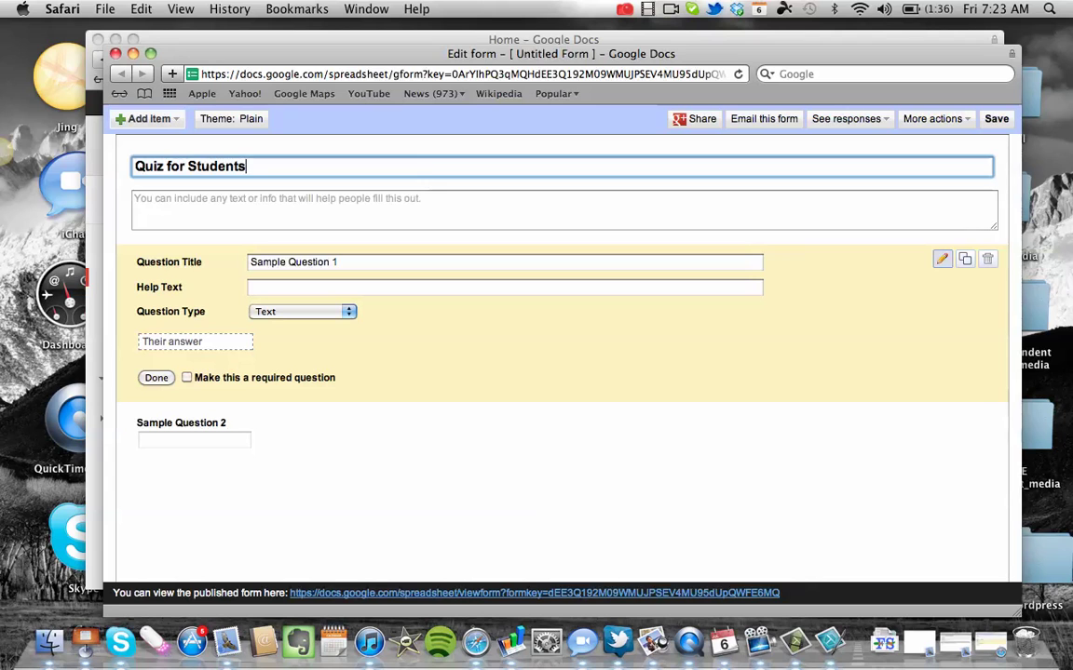
# Add the description 'Directions for students' and blank the first question's sample title
pyautogui.click(135, 199)
pyautogui.write('Direcgions fo')
pyautogui.press('BackSpace')
pyautogui.press('BackSpace')
pyautogui.press('BackSpace')
pyautogui.press('BackSpace')
pyautogui.press('BackSpace')
pyautogui.press('BackSpace')
pyautogui.press('BackSpace')
pyautogui.press('BackSpace')
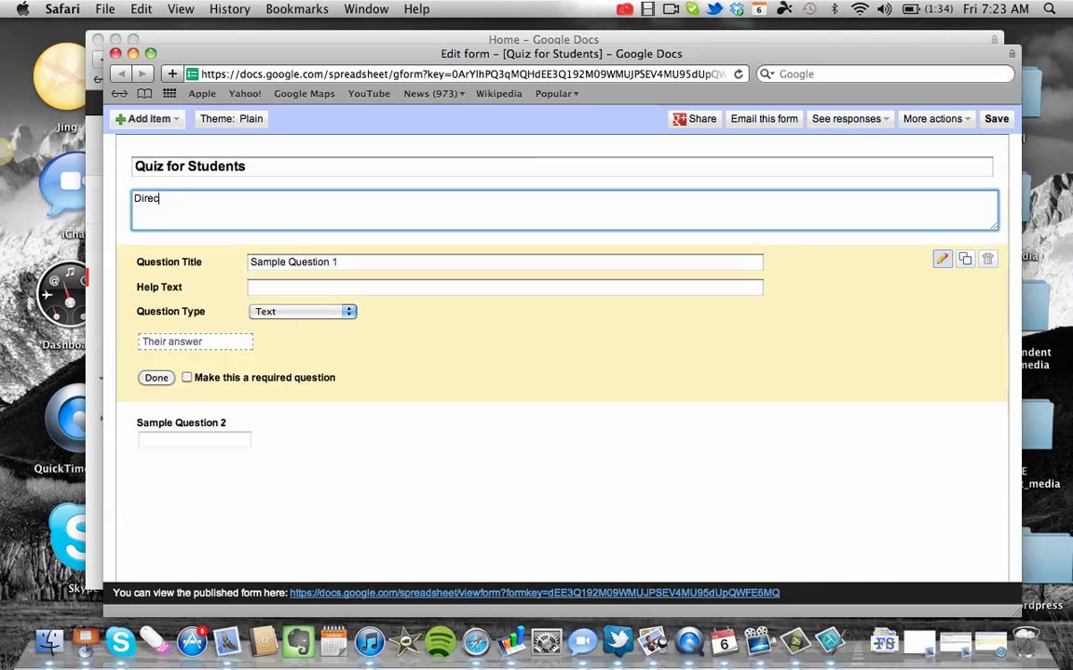
pyautogui.write('tions for students')
pyautogui.press('Tab')
pyautogui.press('BackSpace')
pyautogui.press('BackSpace')
pyautogui.press('BackSpace')
pyautogui.press('BackSpace')
pyautogui.press('BackSpace')
pyautogui.press('BackSpace')
pyautogui.press('BackSpace')
pyautogui.press('BackSpace')
pyautogui.press('BackSpace')
pyautogui.press('BackSpace')
pyautogui.press('BackSpace')
pyautogui.press('BackSpace')
pyautogui.press('BackSpace')
pyautogui.press('BackSpace')
pyautogui.press('BackSpace')
pyautogui.press('BackSpace')
pyautogui.press('BackSpace')
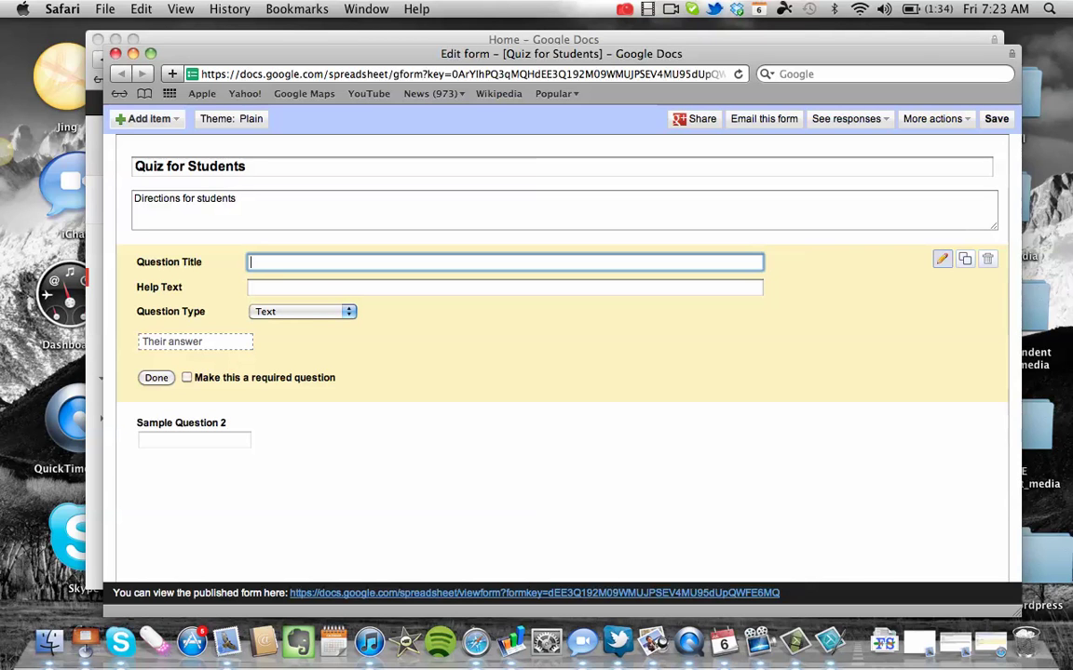
# Enter the question 'How do you like our training so far?' with help text 'HInt'
pyautogui.write('How do you like our training so far?')
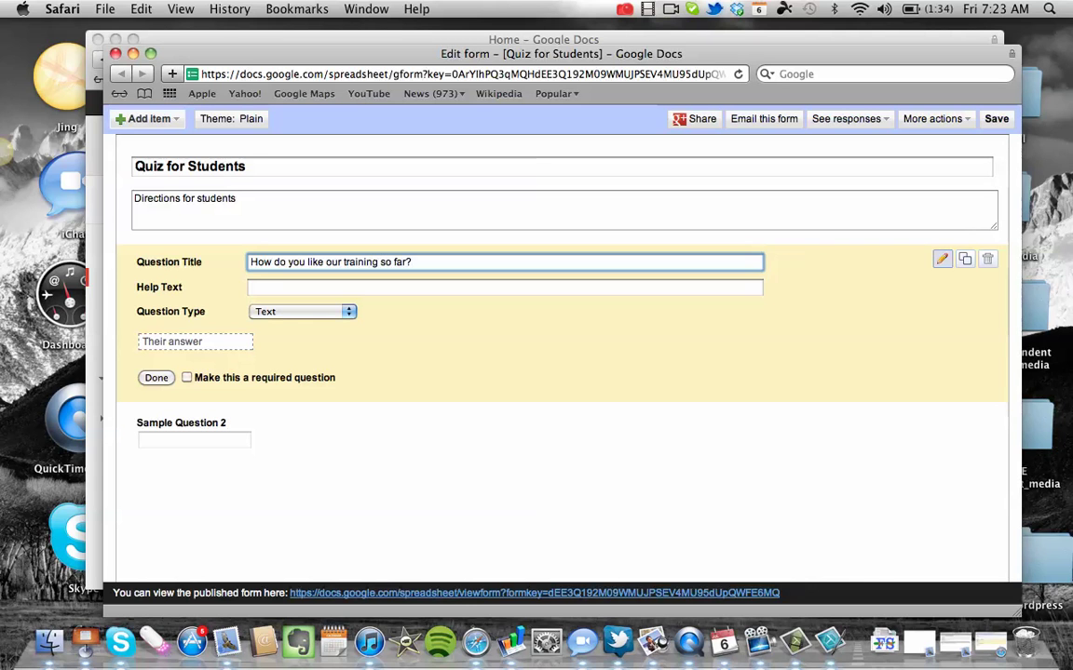
pyautogui.click(504, 287)
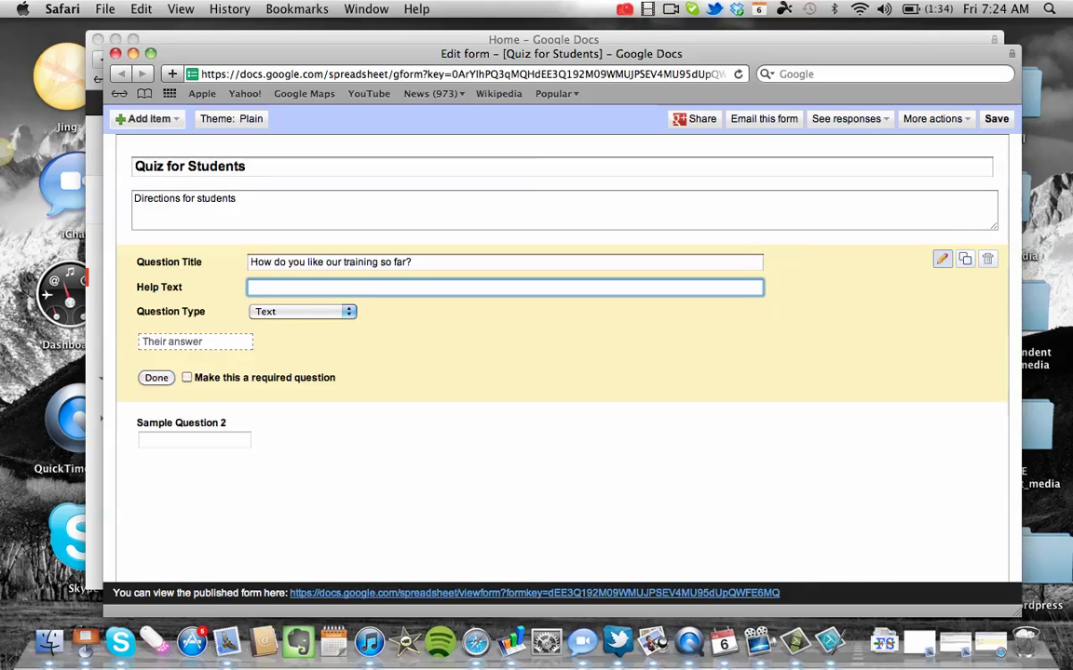
pyautogui.write('HInt')
pyautogui.click(303, 311)
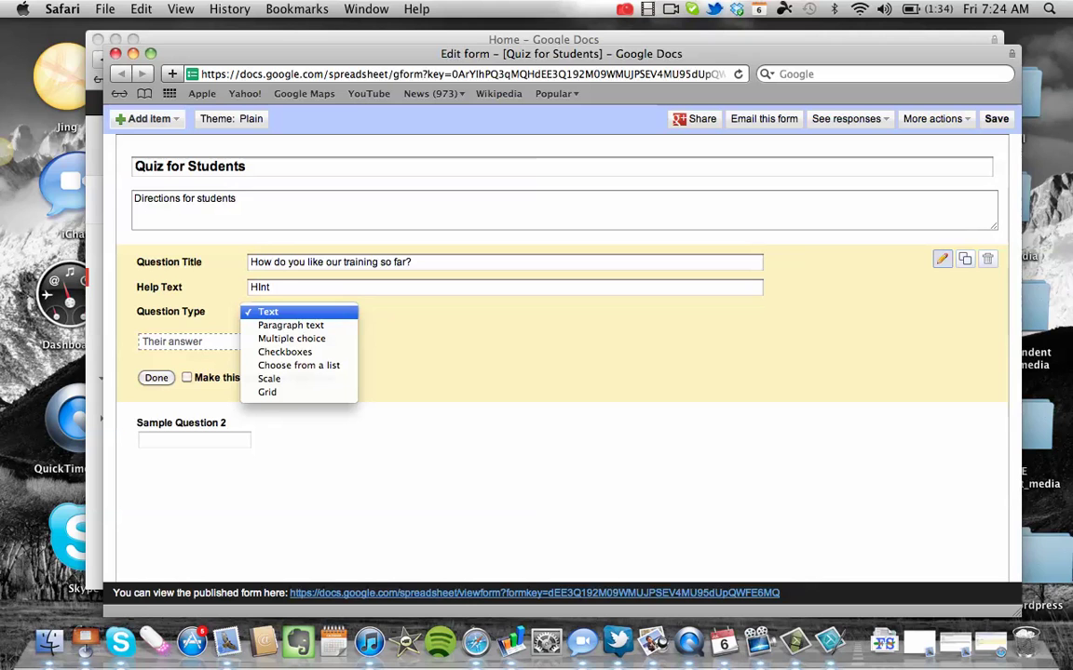
# Switch the first question's type to Multiple choice
pyautogui.press('Down')
pyautogui.press('Down')
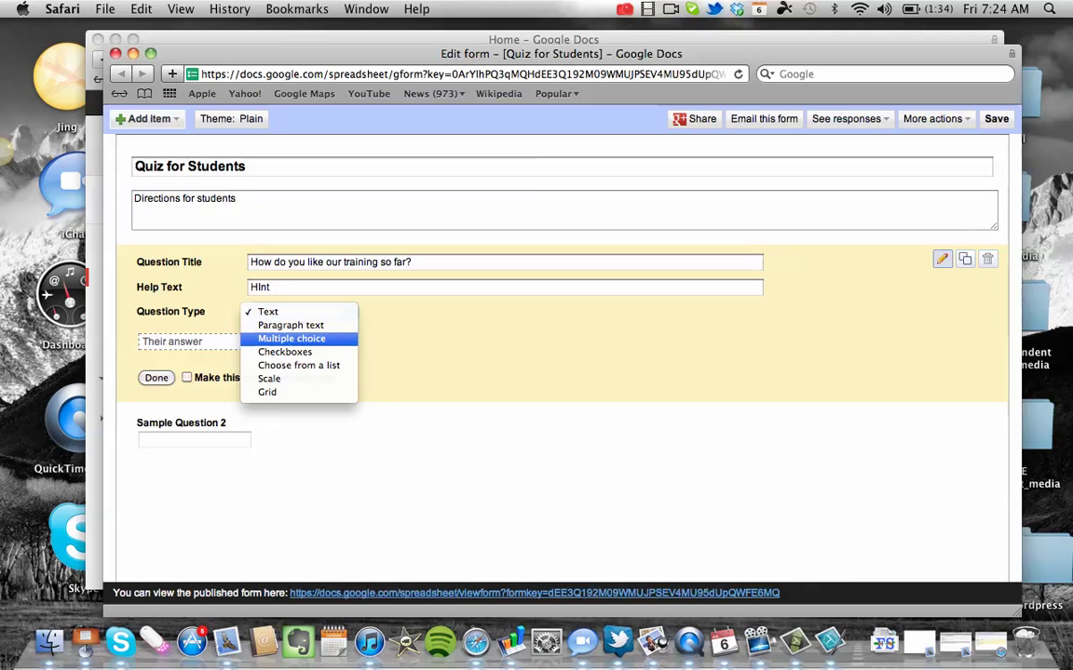
pyautogui.press('Return')
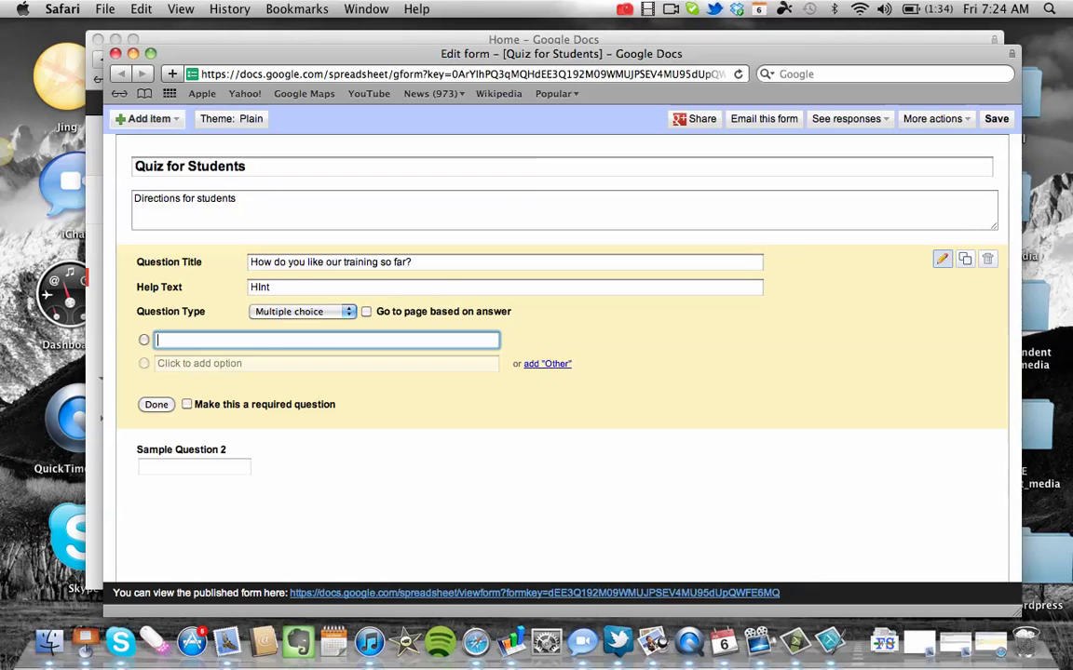
# Enter the four options Great, Good, Ok and Not so good, and tick the required checkbox
pyautogui.write('Great')
pyautogui.press('Return')
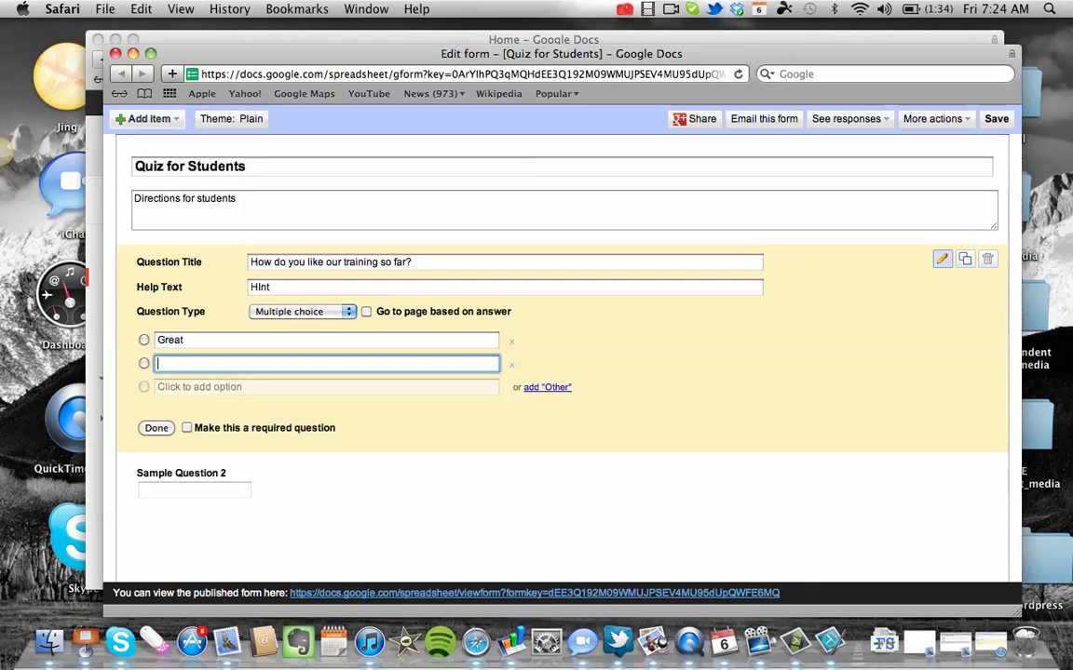
pyautogui.write('Good')
pyautogui.press('Return')
pyautogui.write('Ok')
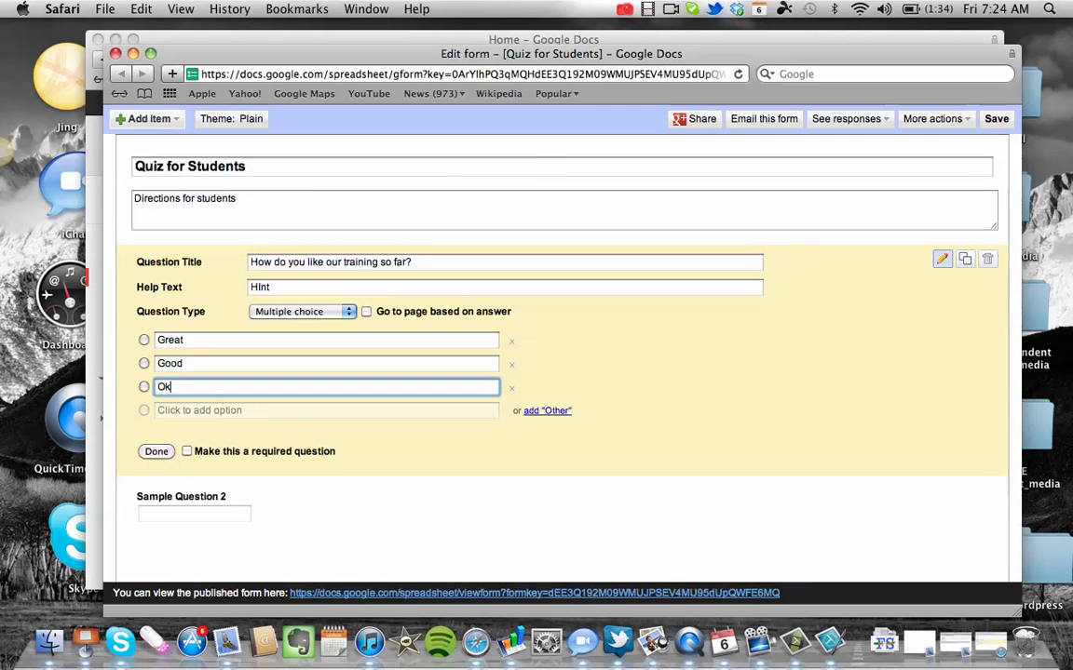
pyautogui.press('Return')
pyautogui.write('Not so good')
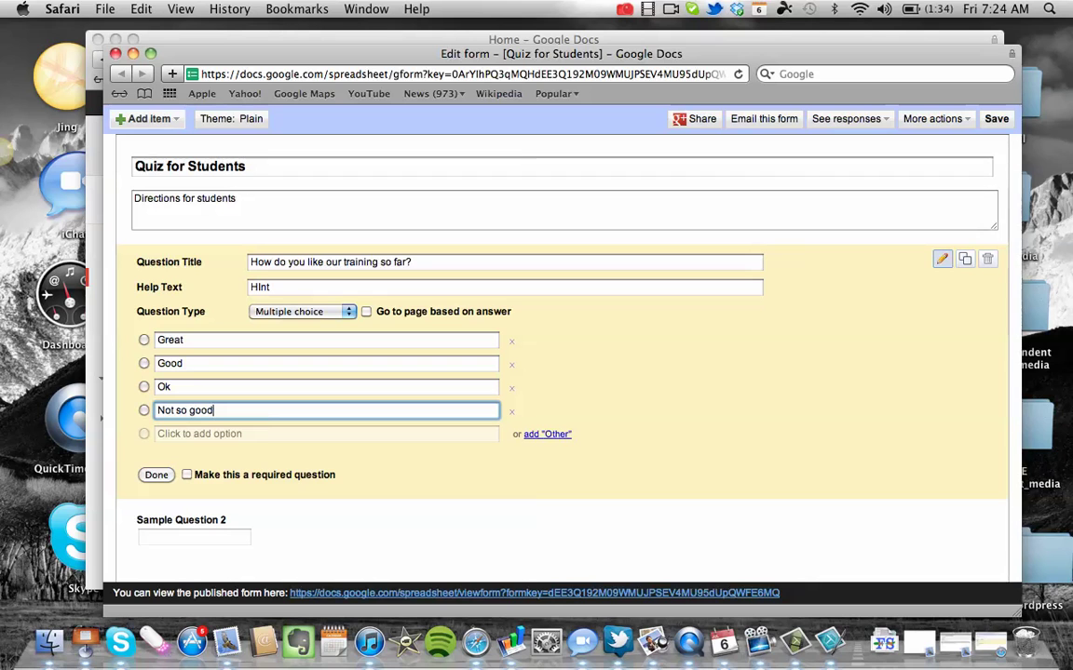
pyautogui.click(186, 475)
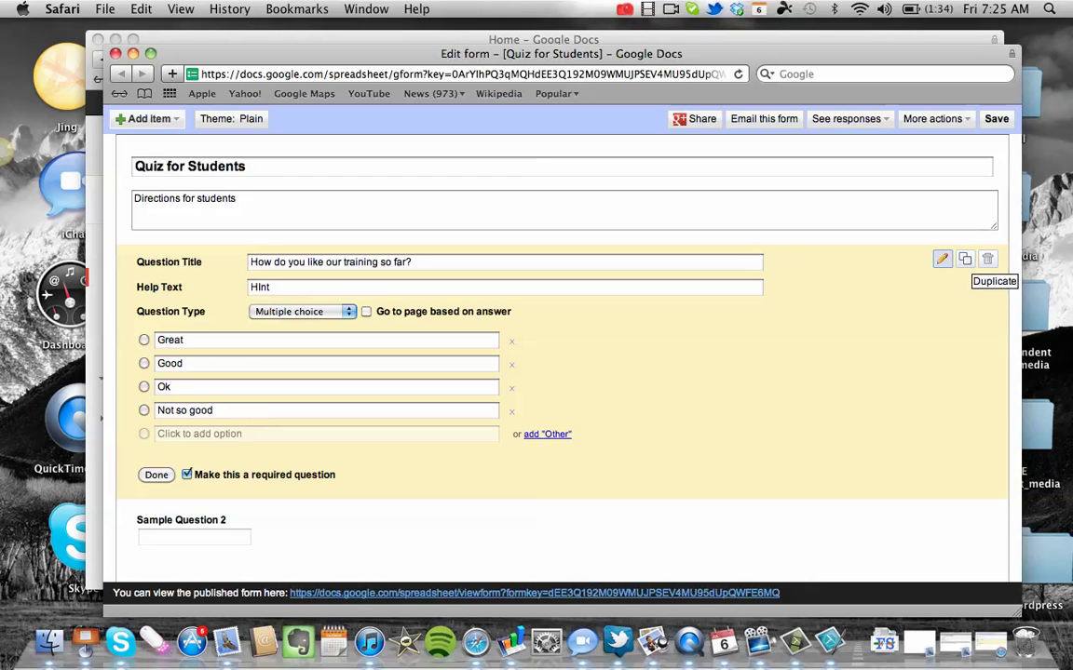
# Add a blank multiple-choice question below Sample Question 2 and bring up the theme gallery
pyautogui.click(147, 118)
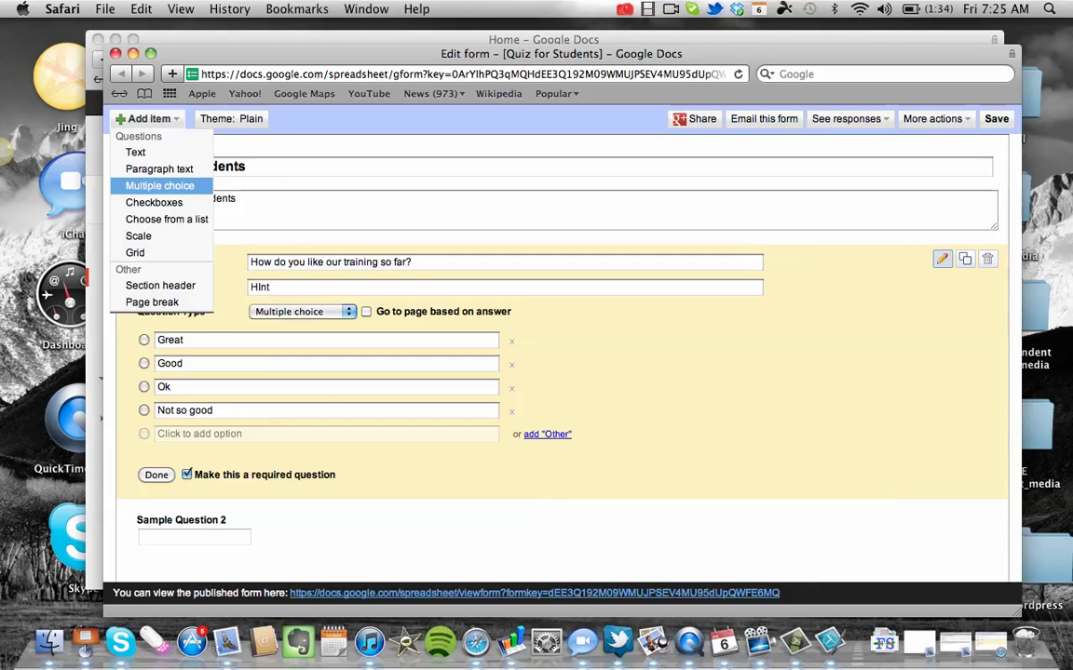
pyautogui.click(159, 185)
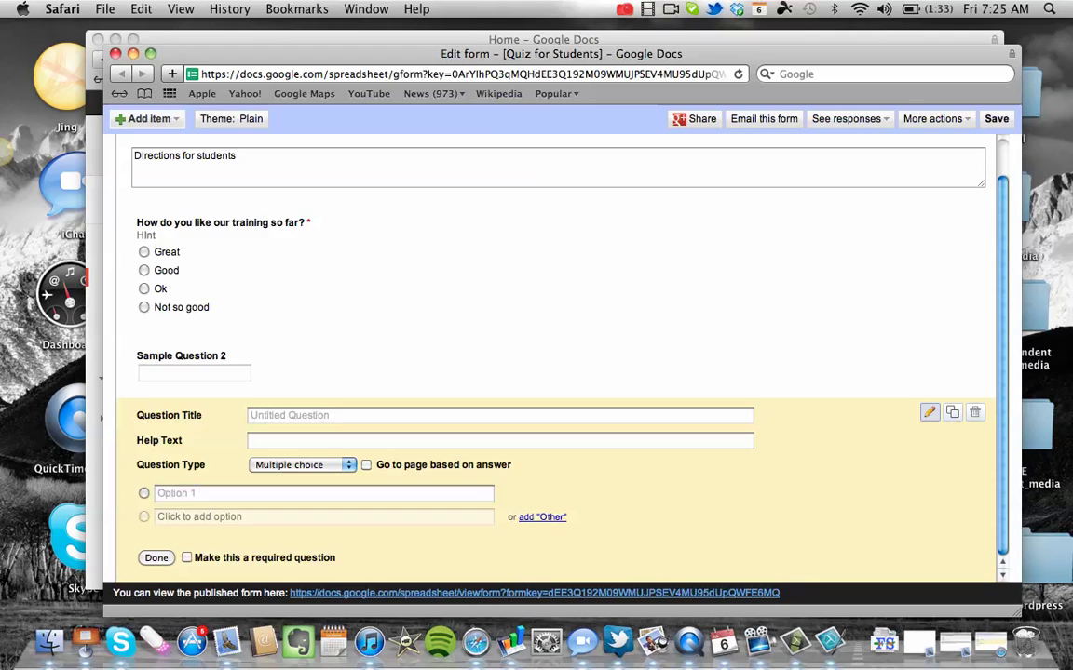
pyautogui.click(996, 118)
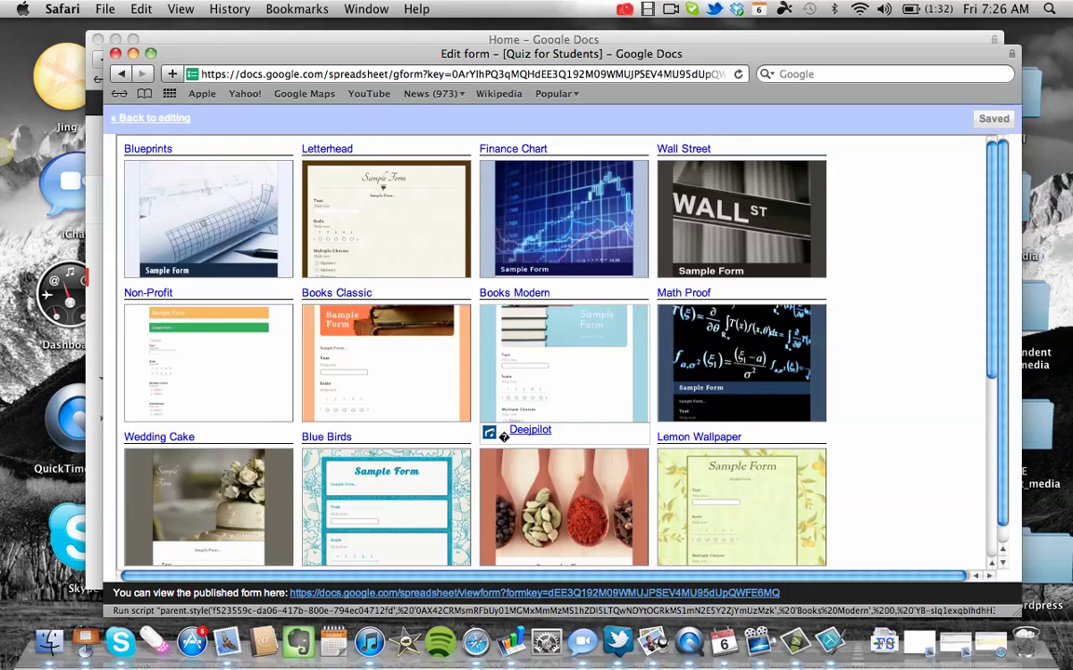
# Preview the form in the Books Modern theme
pyautogui.click(488, 415)
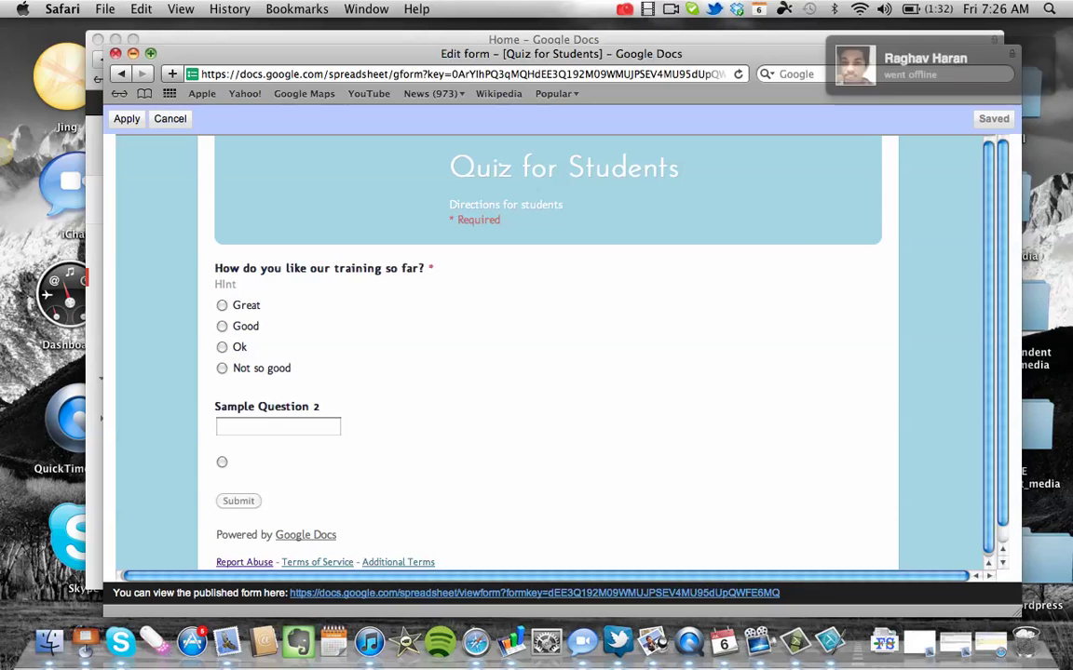
# Close the form editor to return to the Google Docs file list
pyautogui.press('super+w')
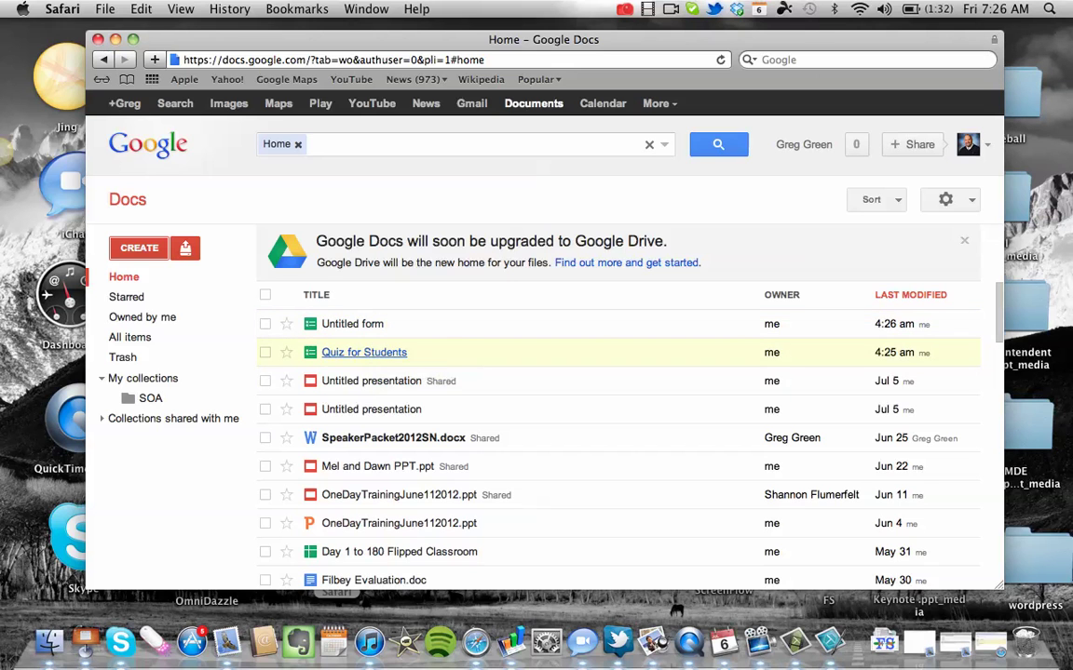
pyautogui.click(363, 351)
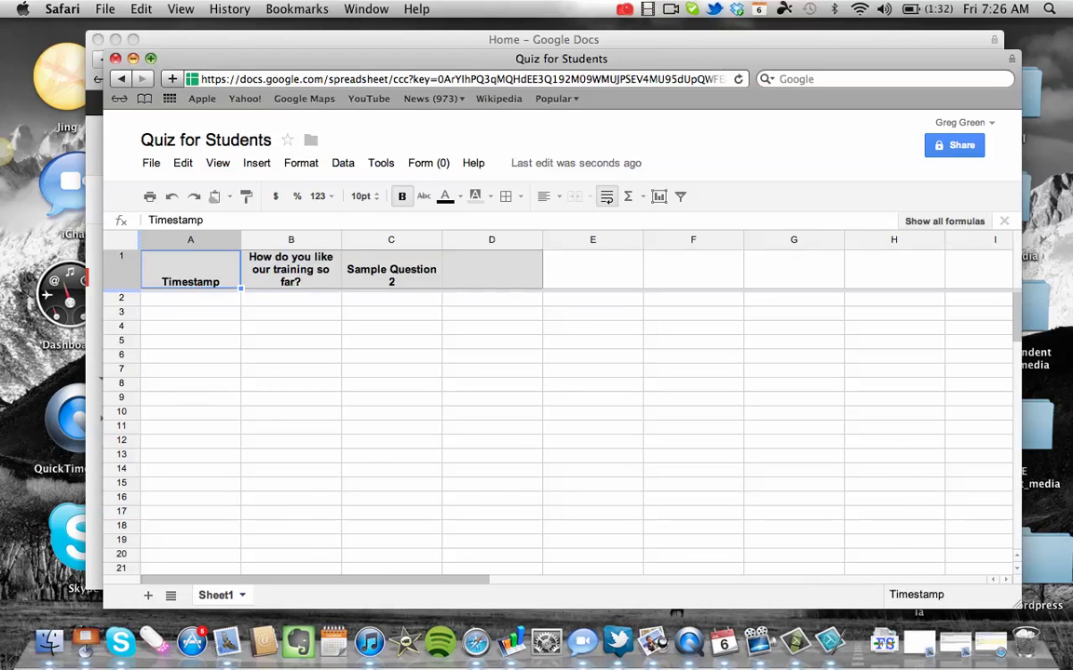
pyautogui.click(114, 58)
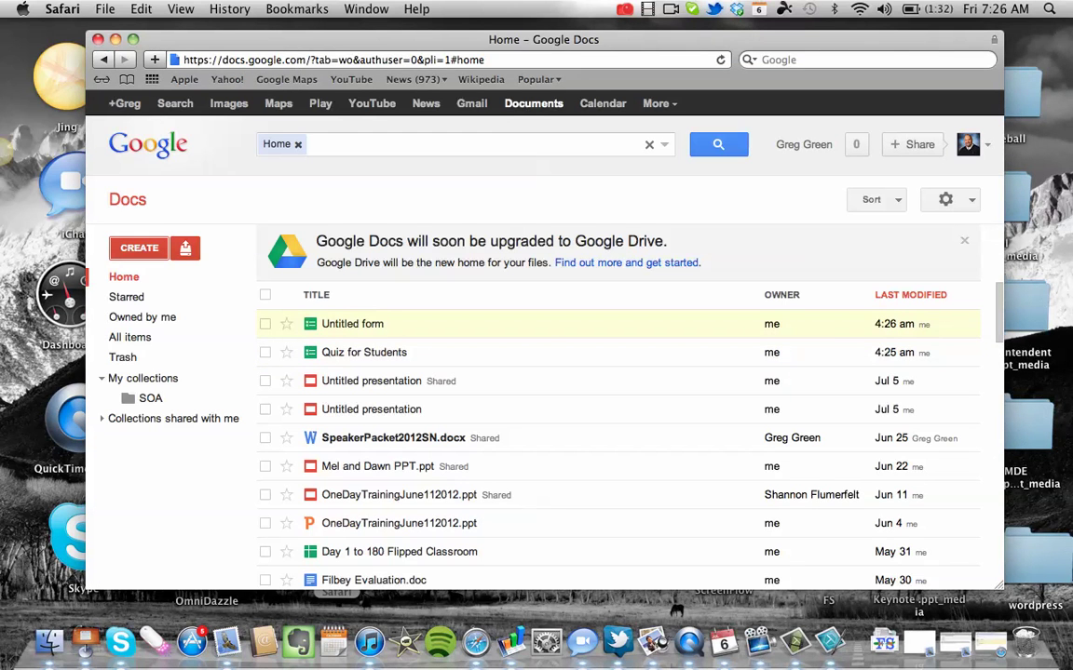